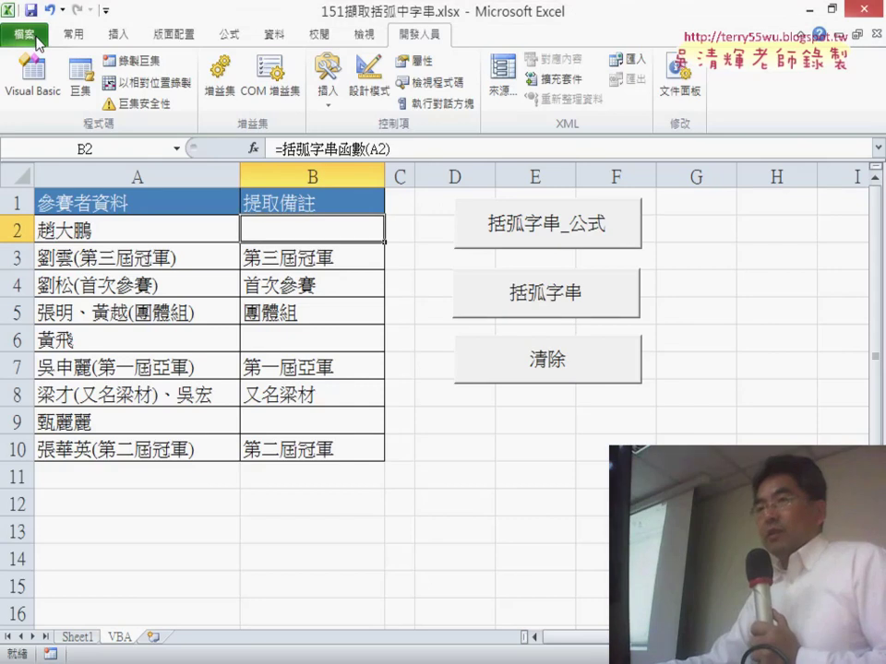
# Attempt saving as the macro-free .xlsx, then answer 否(N) to the VB project warning
pyautogui.hotkey('alt', 'f')
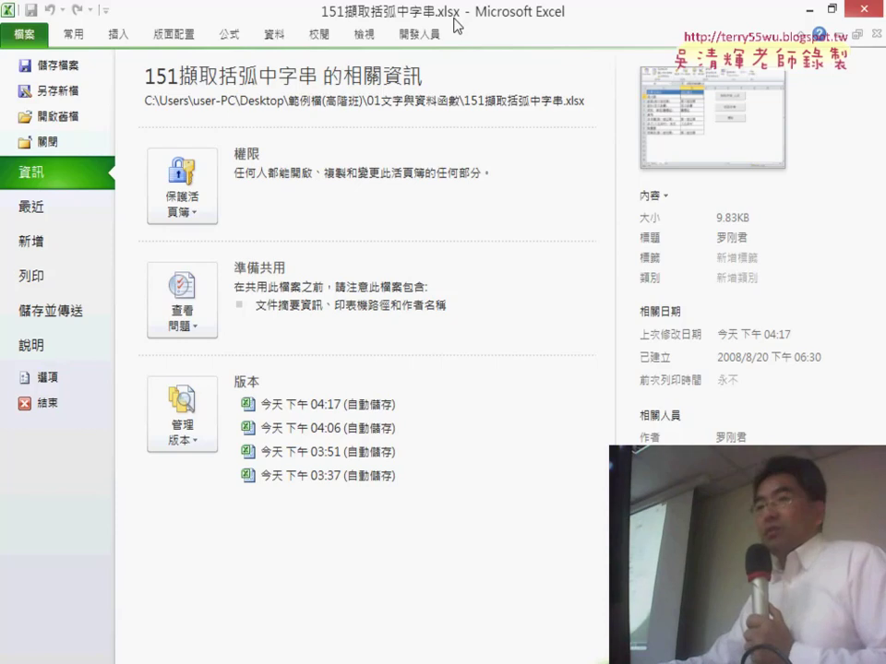
pyautogui.press('Escape')
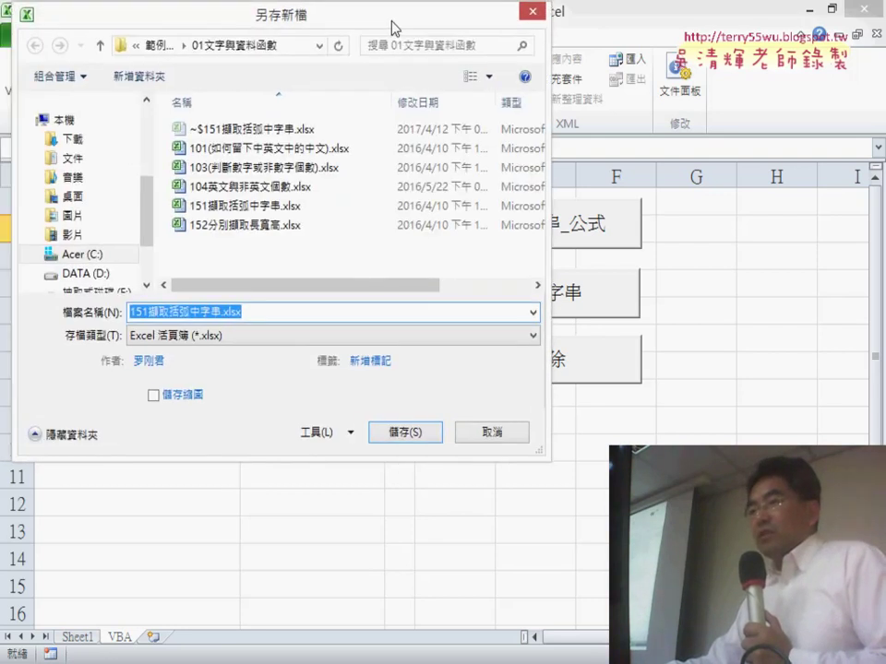
pyautogui.moveTo(293, 15); pyautogui.dragTo(551, 47)
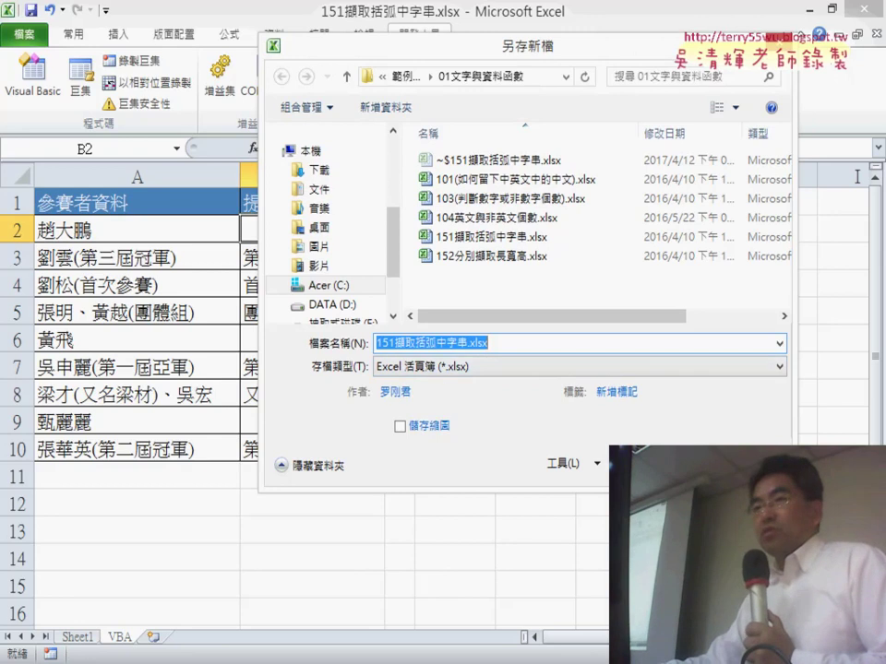
pyautogui.press('Return')
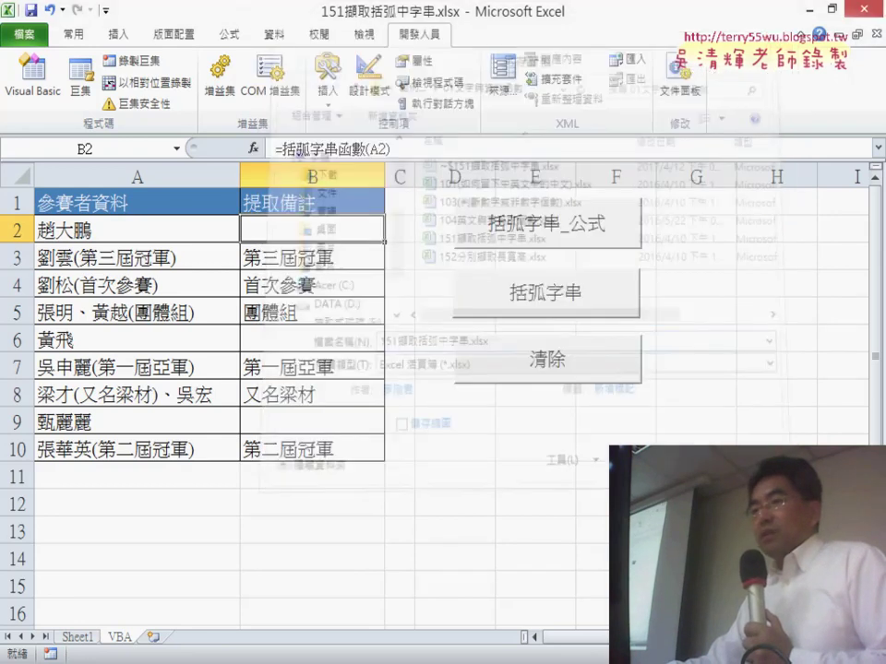
pyautogui.click(31, 11)
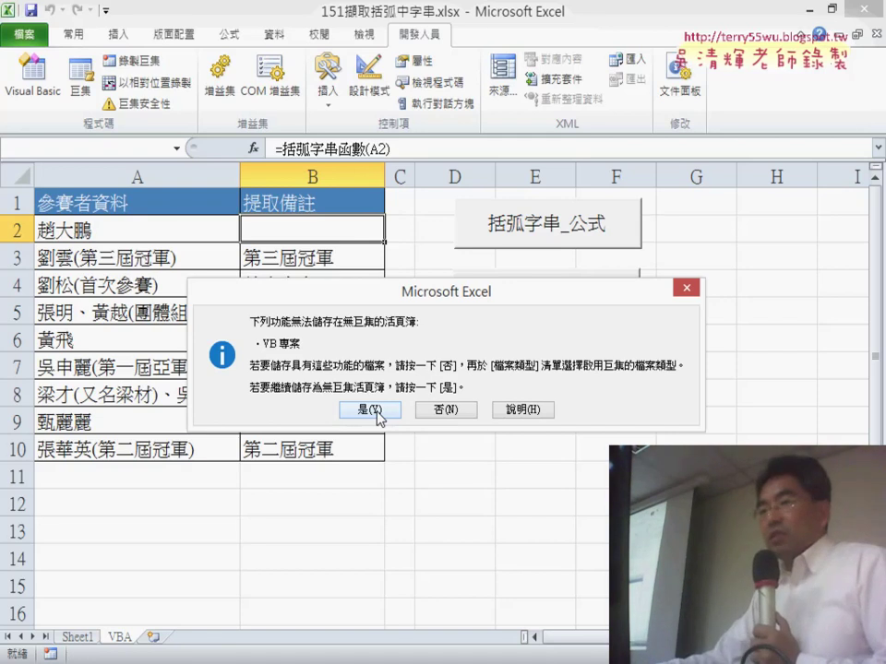
pyautogui.click(448, 410)
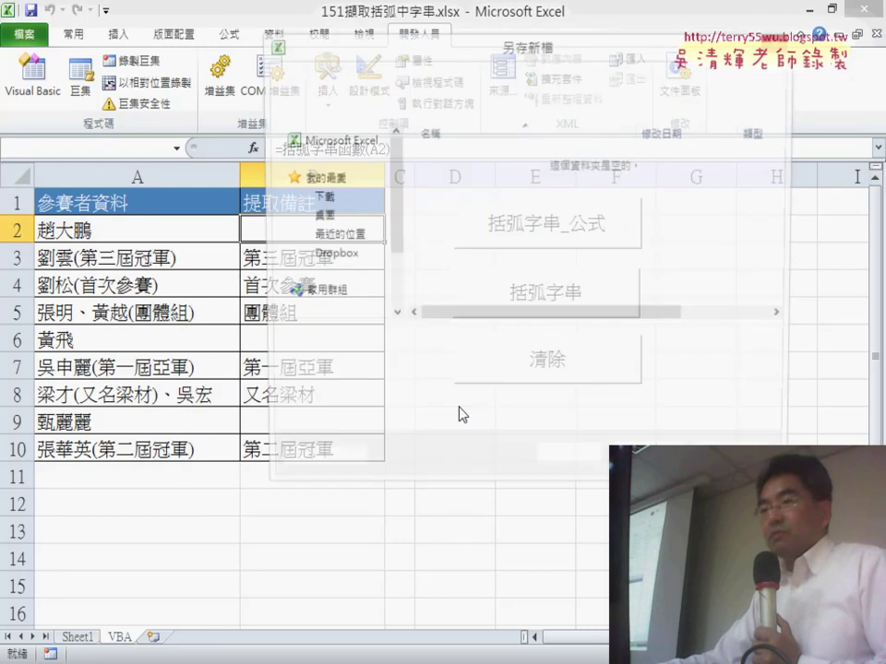
# Choose Excel 啟用巨集的活頁簿 (*.xlsm) as the file type and save 151擷取括弧中字串.xlsm
pyautogui.click(505, 368)
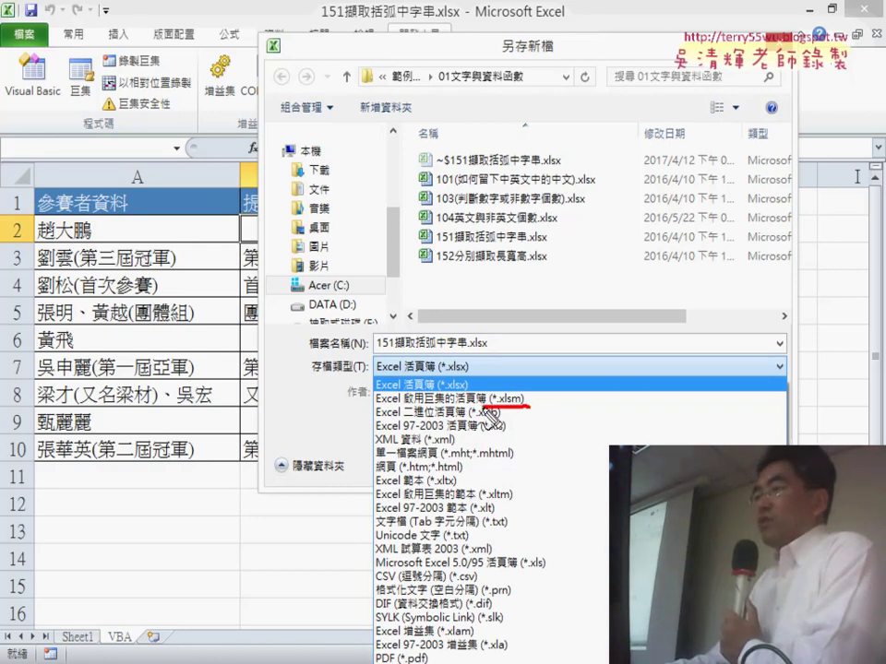
pyautogui.moveTo(420, 403); pyautogui.dragTo(537, 401)
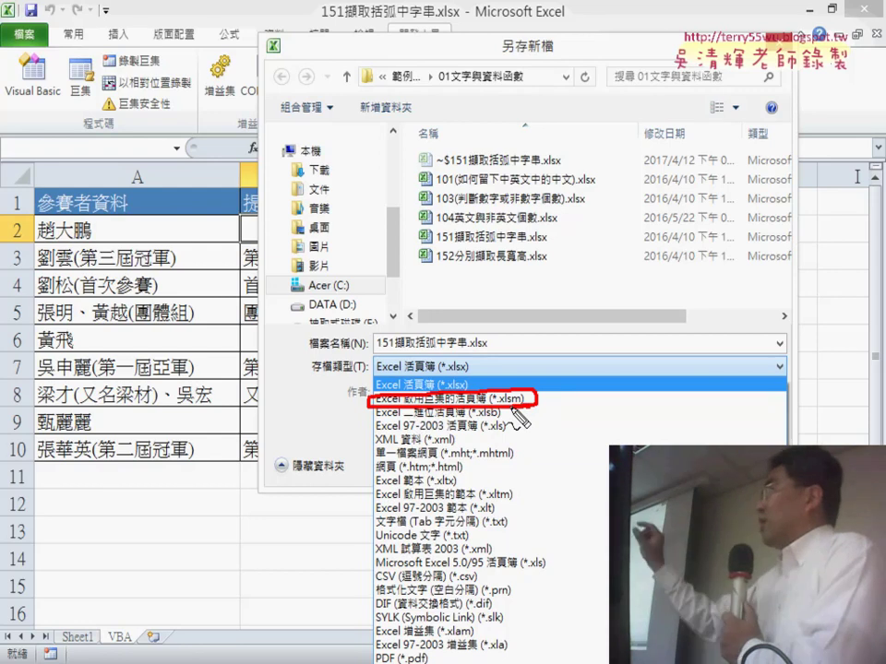
pyautogui.press('Escape')
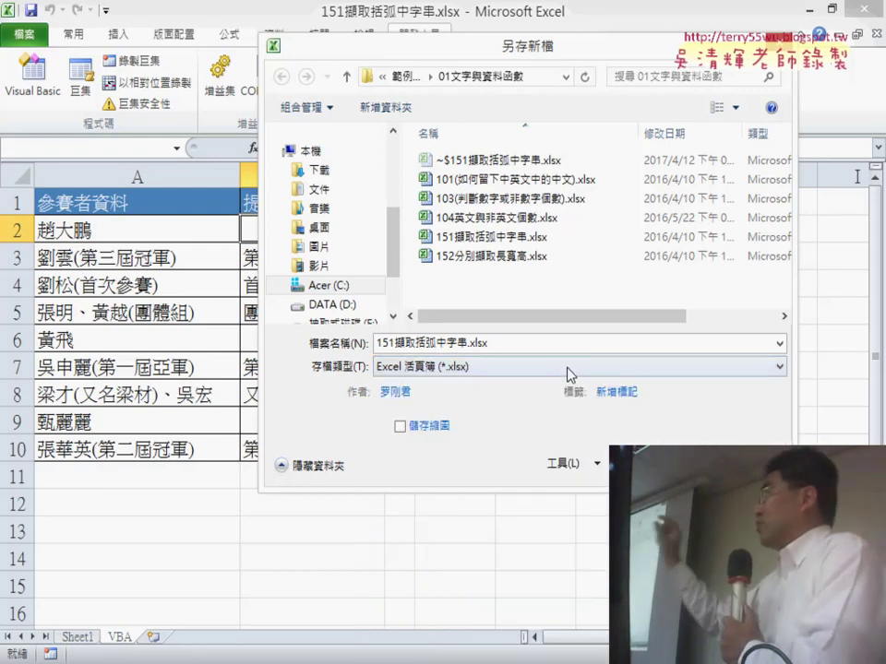
pyautogui.click(569, 366)
pyautogui.click(557, 398)
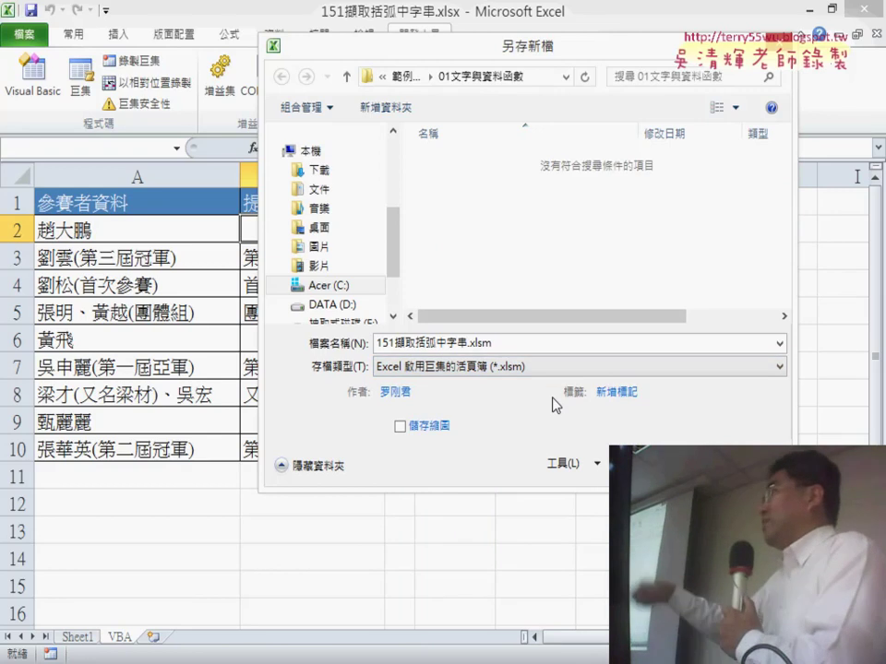
pyautogui.press('Return')
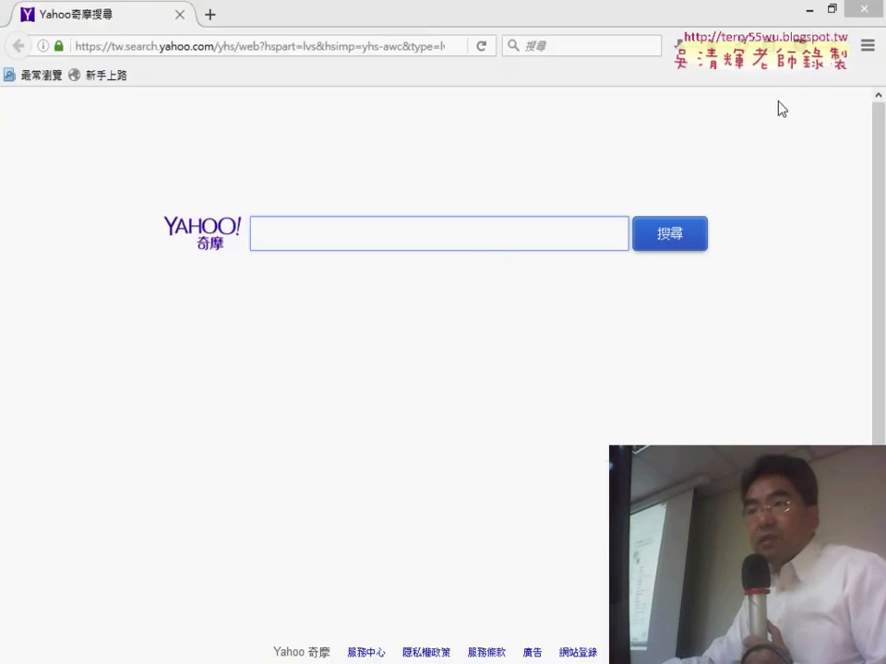
# Close Firefox to reveal the 01文字與資料函數 folder in File Explorer
pyautogui.click(863, 14)
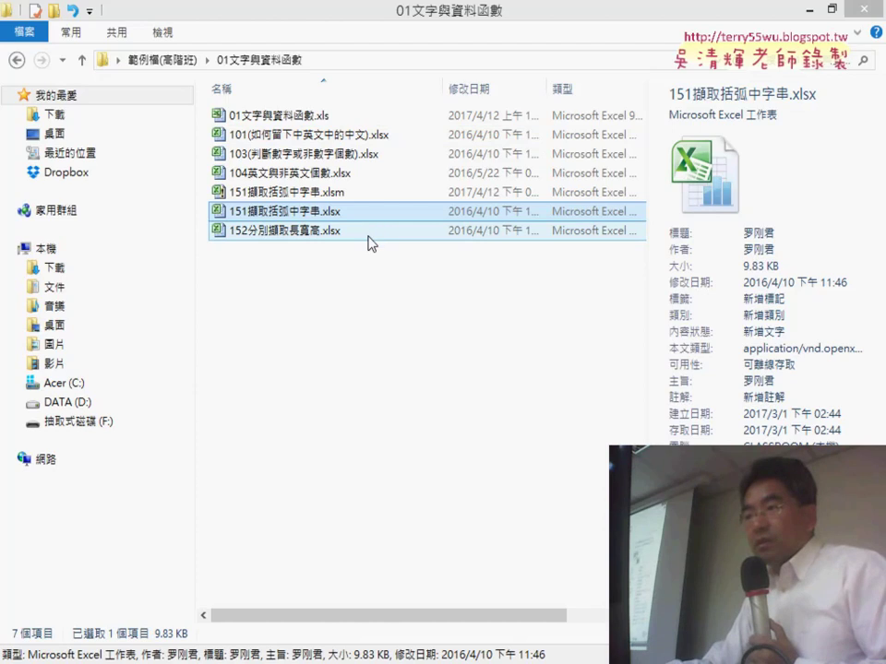
# Select the .xlsm file to see its 22.8 KB details, pin the ribbon, and switch to Large icons
pyautogui.click(327, 196)
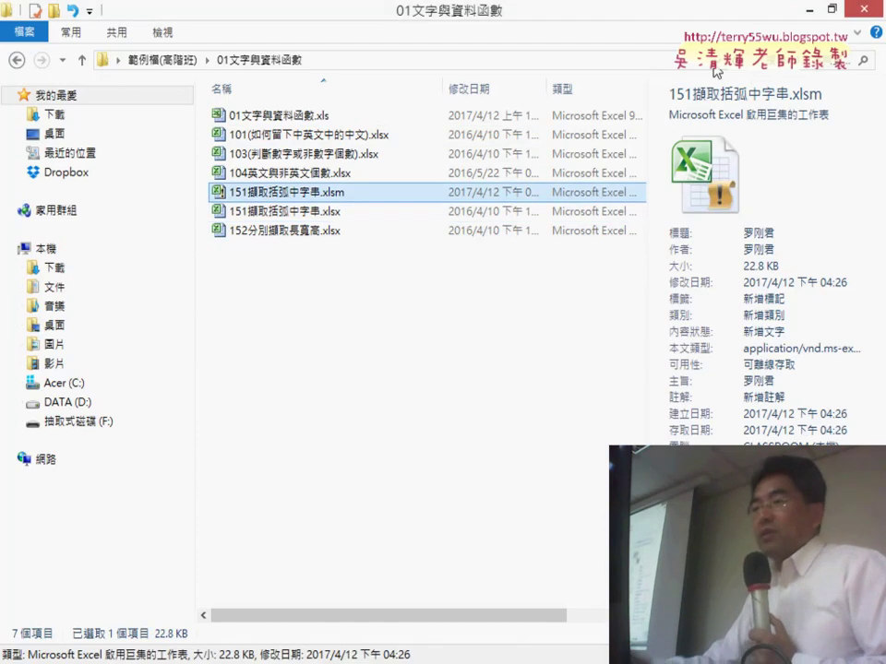
pyautogui.click(856, 37)
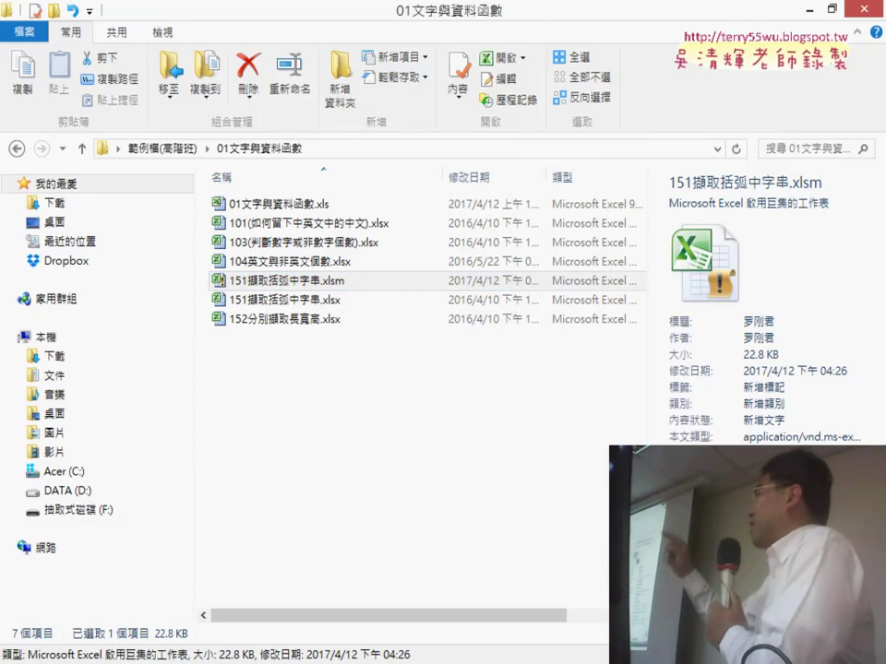
pyautogui.hotkey('ctrl', 'shift', '2')
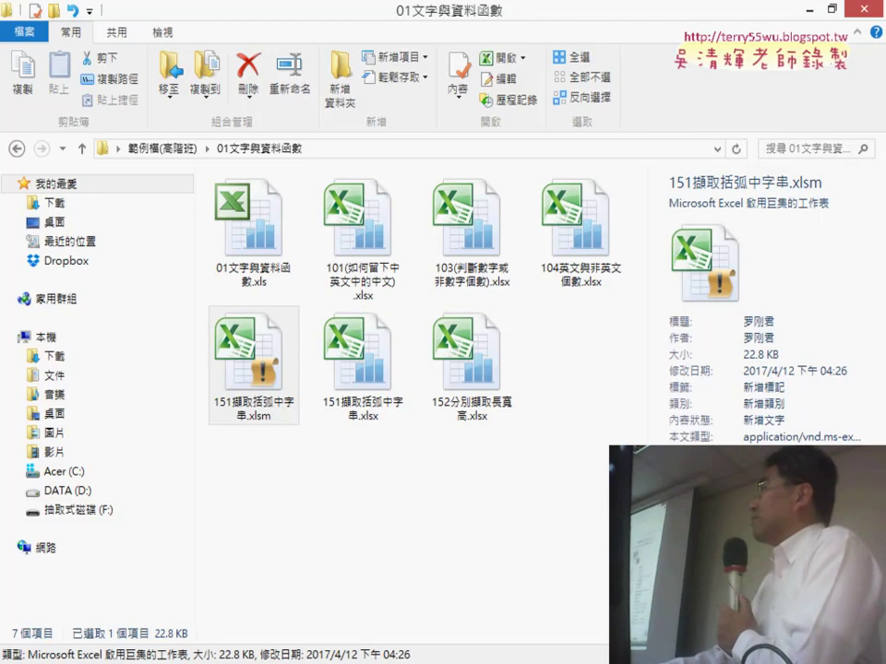
pyautogui.moveTo(204, 445); pyautogui.dragTo(229, 441)
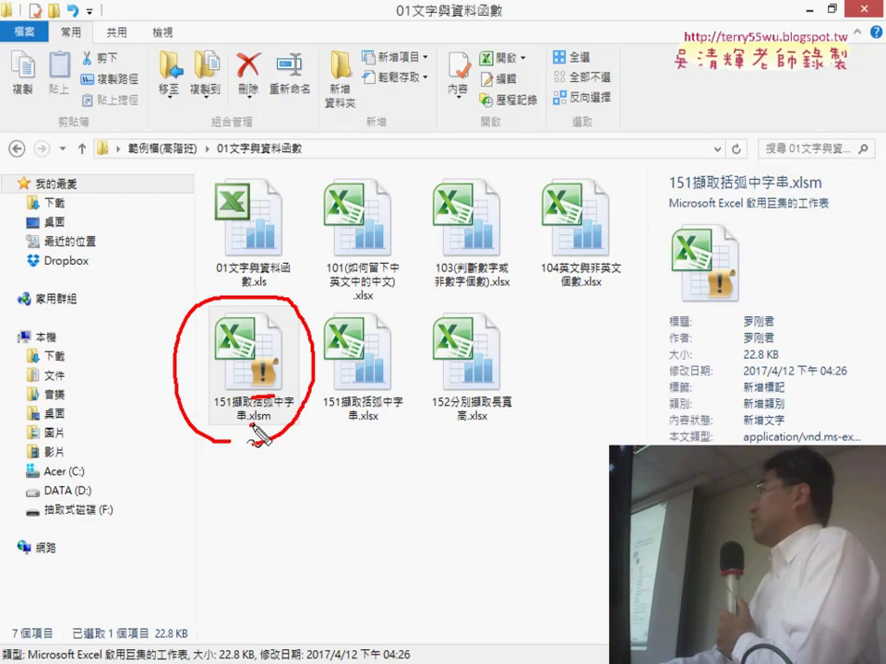
pyautogui.moveTo(364, 438); pyautogui.dragTo(415, 459)
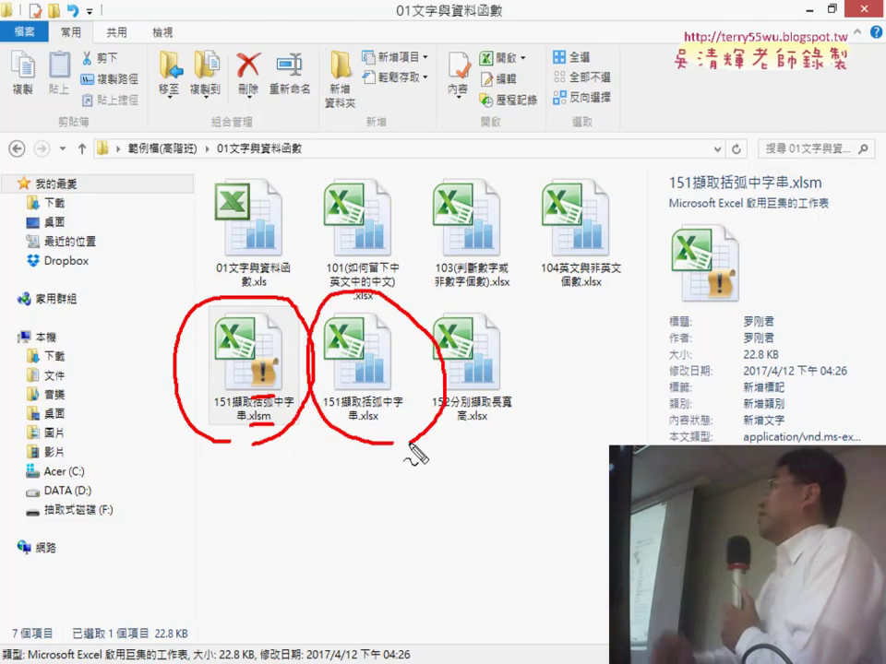
pyautogui.moveTo(350, 420); pyautogui.dragTo(387, 420)
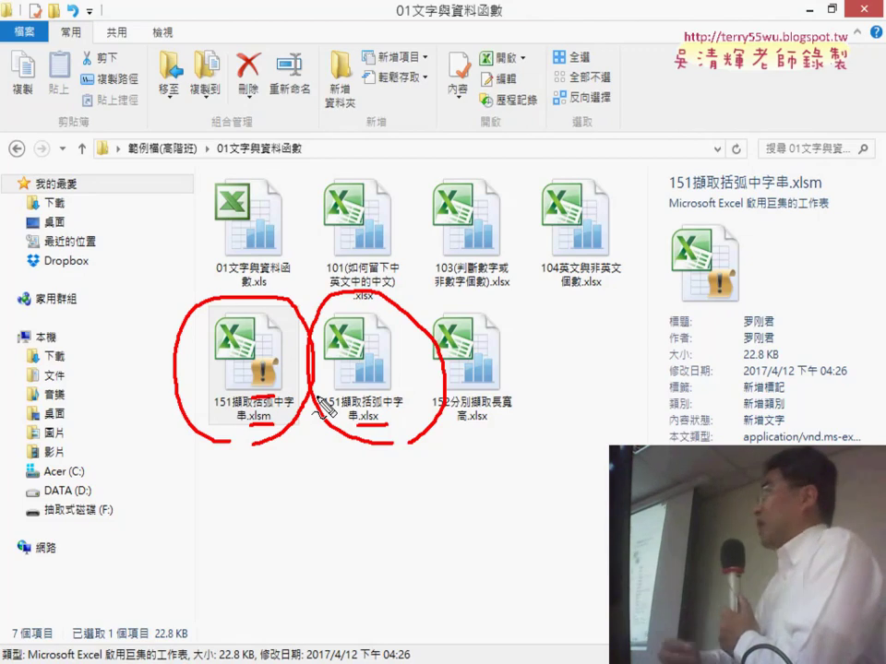
pyautogui.press('Escape')
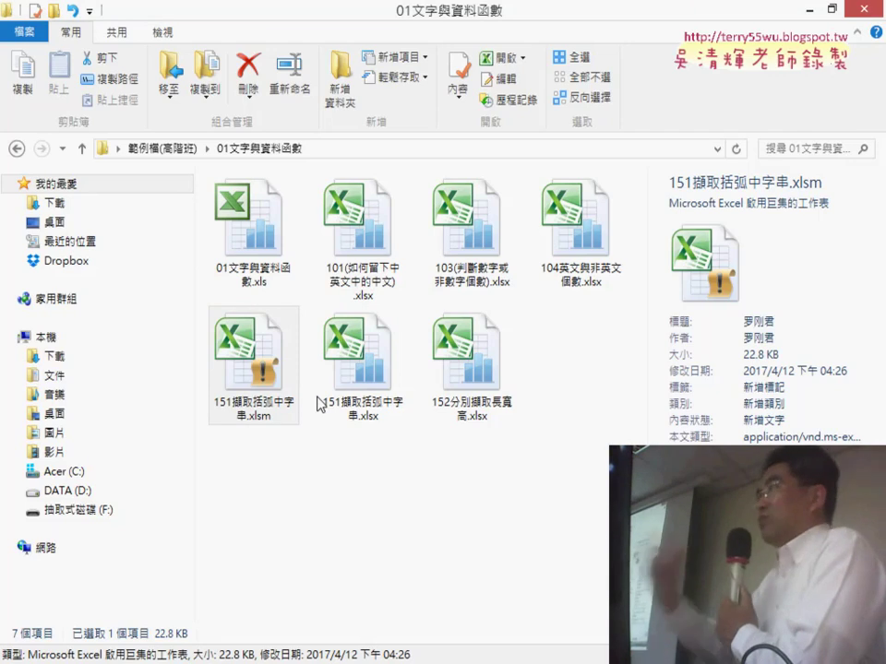
pyautogui.click(297, 403)
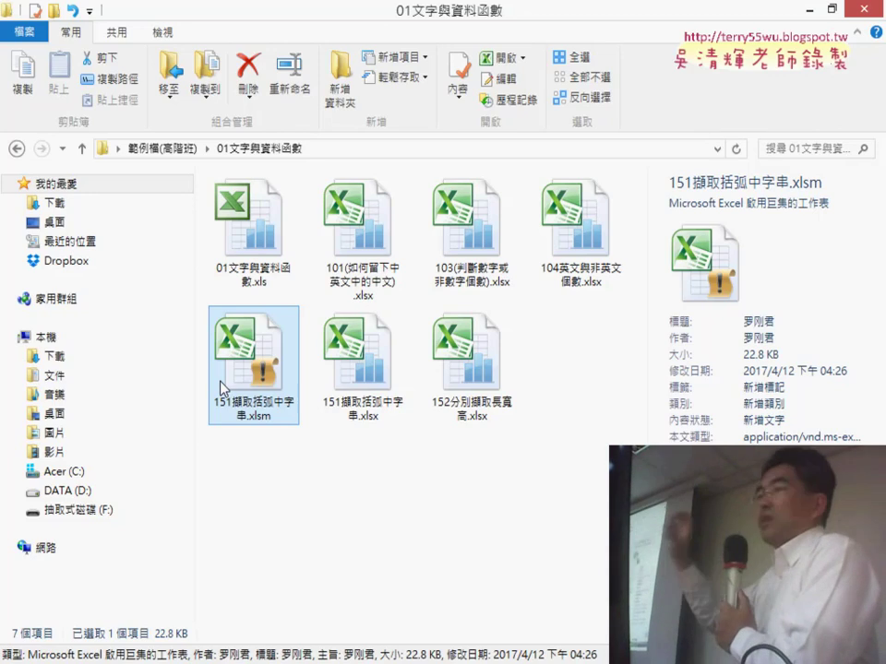
# Select 151擷取括弧中字串.xlsm in the folder and open it in Excel
pyautogui.click(369, 385)
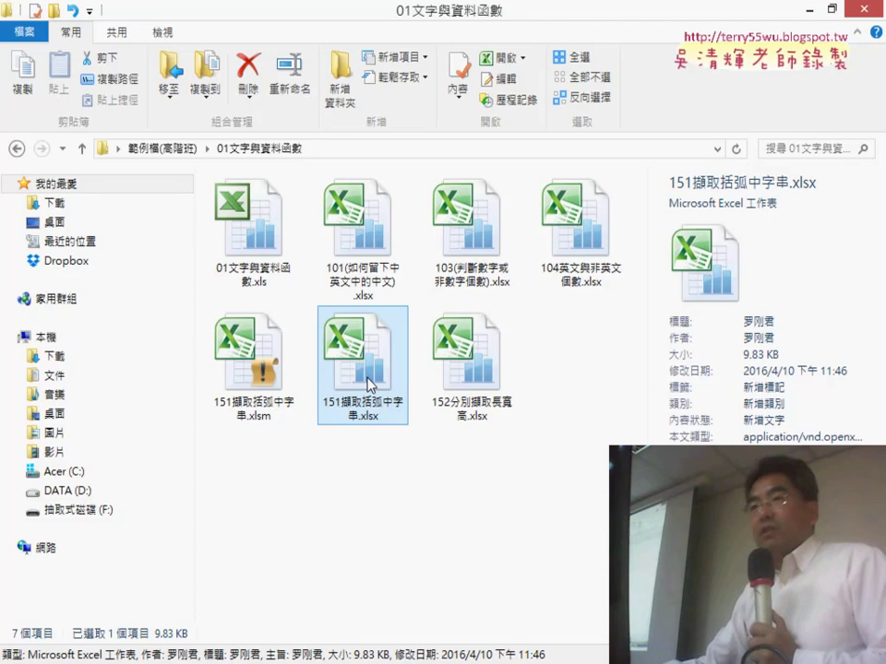
pyautogui.click(256, 383)
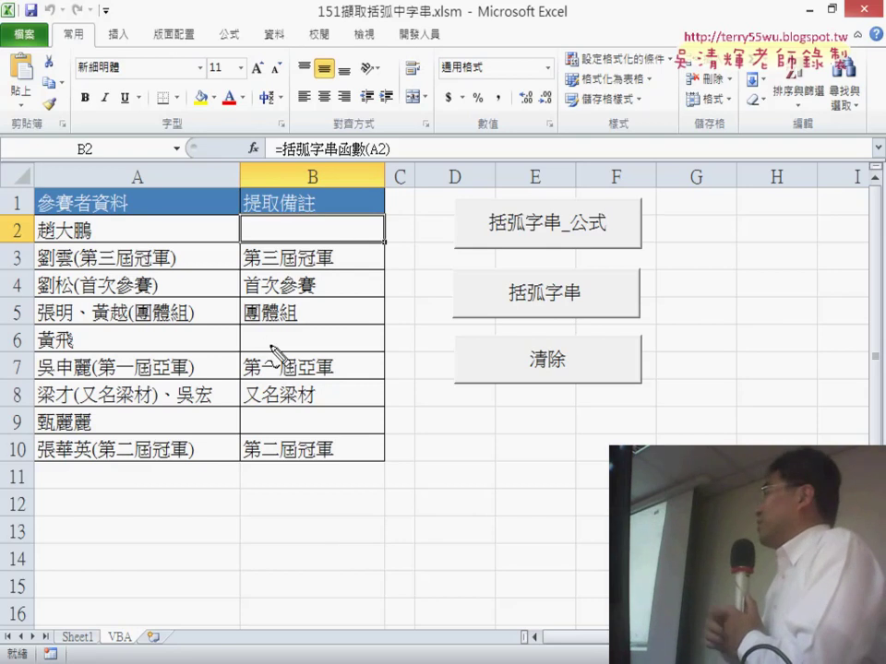
# Switch the ribbon to the 開發人員 (Developer) tab
pyautogui.moveTo(35, 114); pyautogui.dragTo(39, 161)
pyautogui.moveTo(54, 108)
pyautogui.mouseDown()
pyautogui.moveTo(129, 109)
pyautogui.moveTo(256, 168)
pyautogui.mouseUp()
pyautogui.press('e')
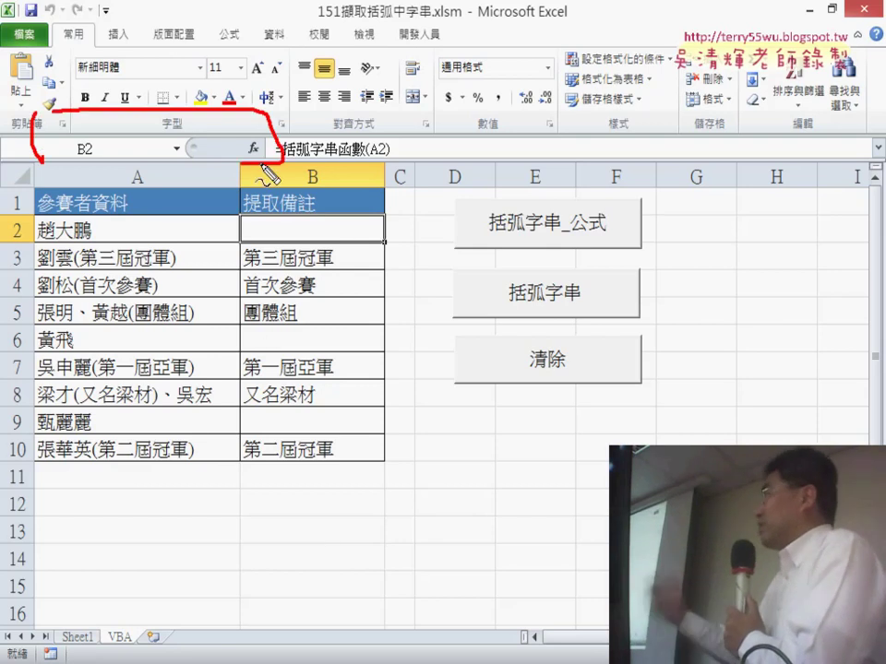
pyautogui.moveTo(142, 142)
pyautogui.mouseDown()
pyautogui.moveTo(153, 164)
pyautogui.moveTo(138, 93)
pyautogui.mouseUp()
pyautogui.moveTo(226, 90); pyautogui.dragTo(171, 129)
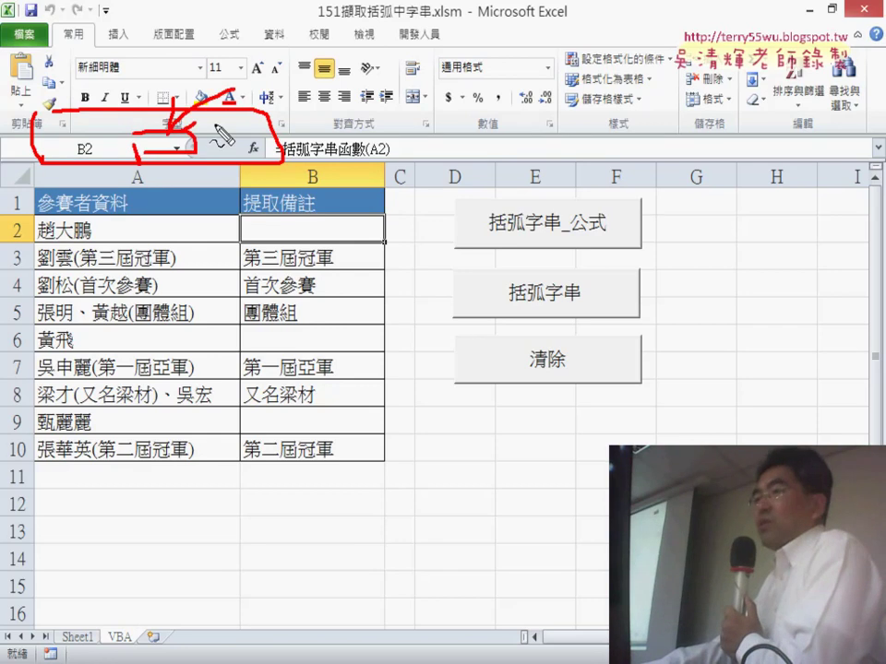
pyautogui.press('Escape')
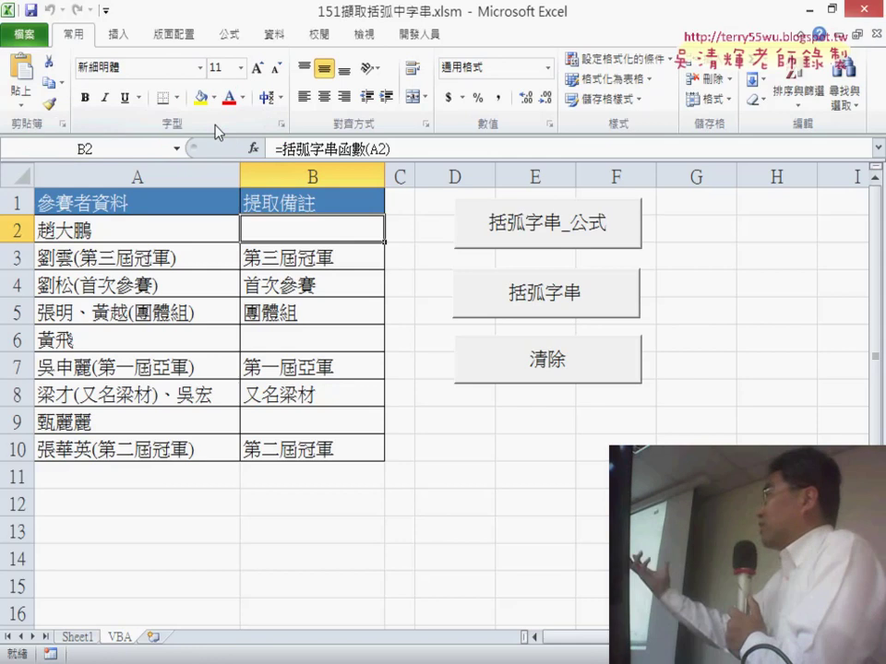
pyautogui.click(420, 34)
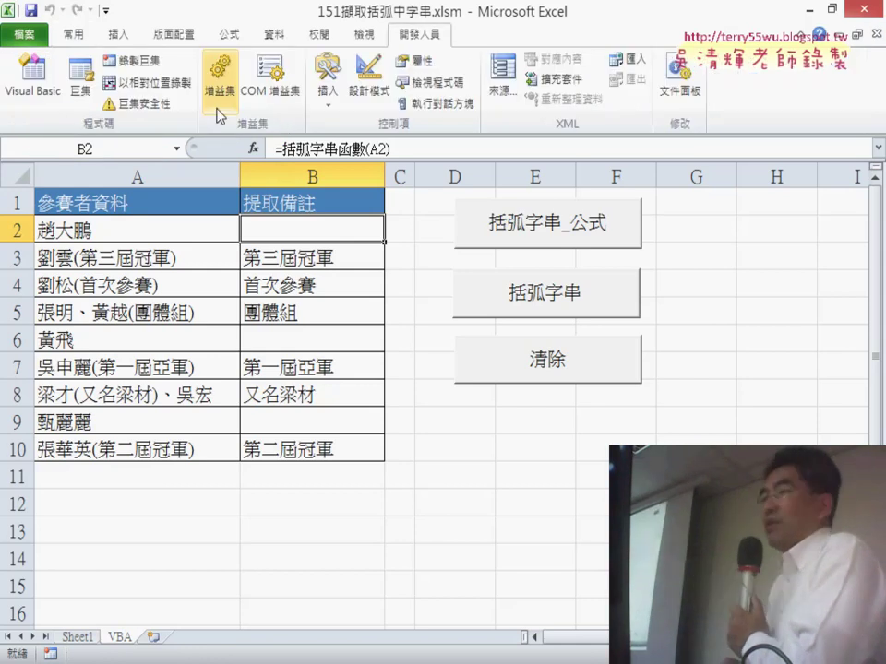
# In 巨集安全性, set macros to 停用所有巨集 (事先通知) and confirm
pyautogui.click(145, 107)
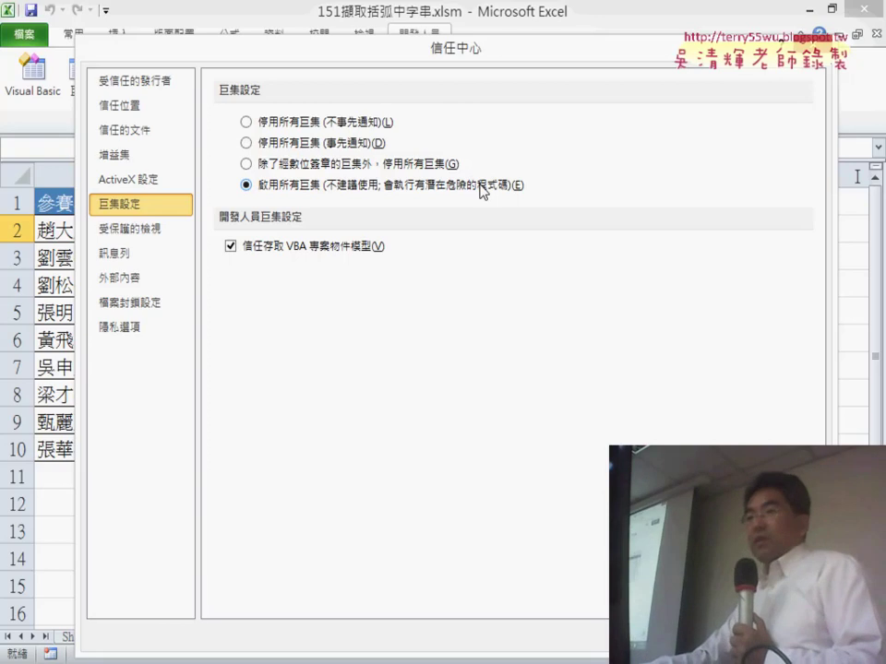
pyautogui.click(272, 143)
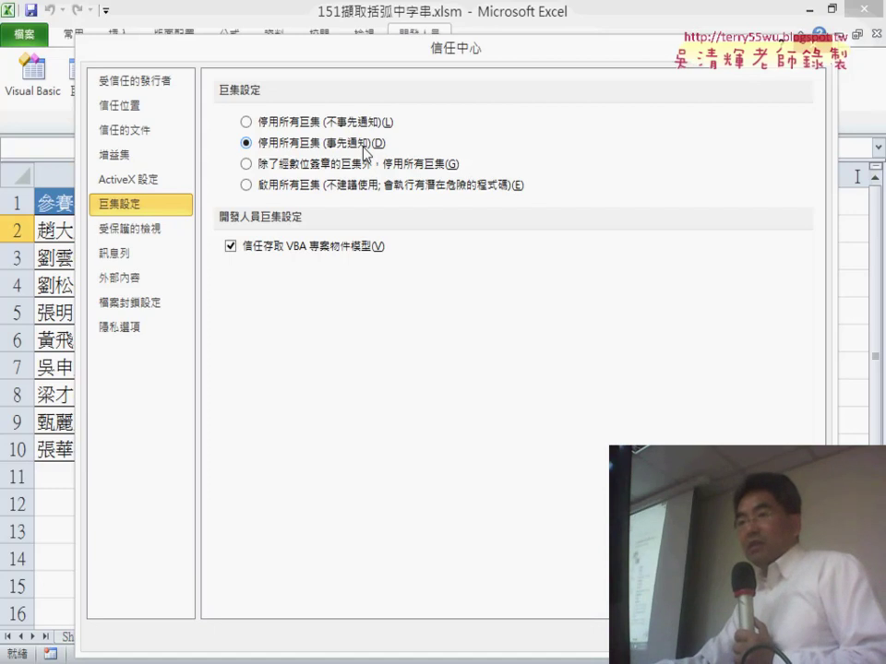
pyautogui.click(350, 129)
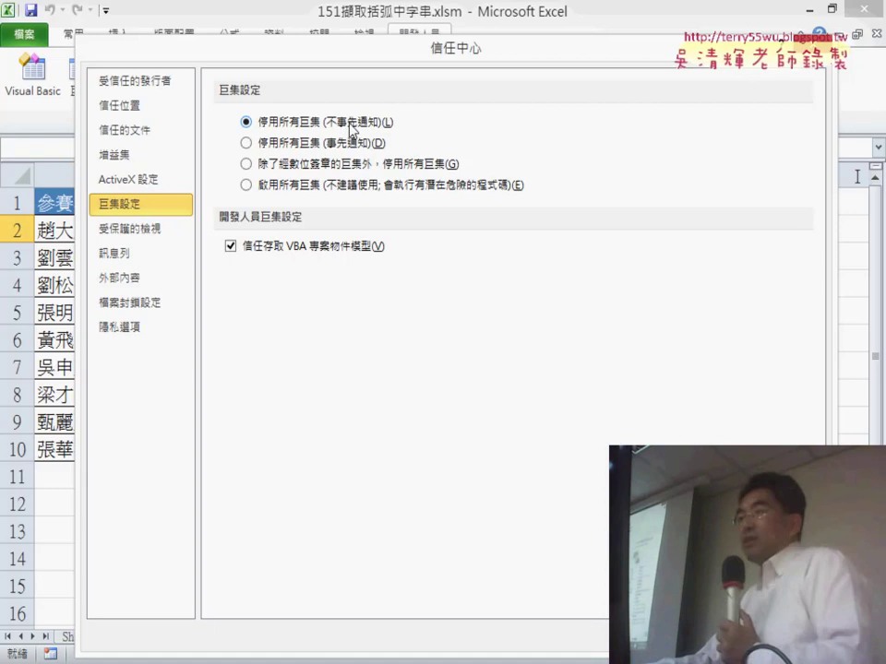
pyautogui.click(383, 143)
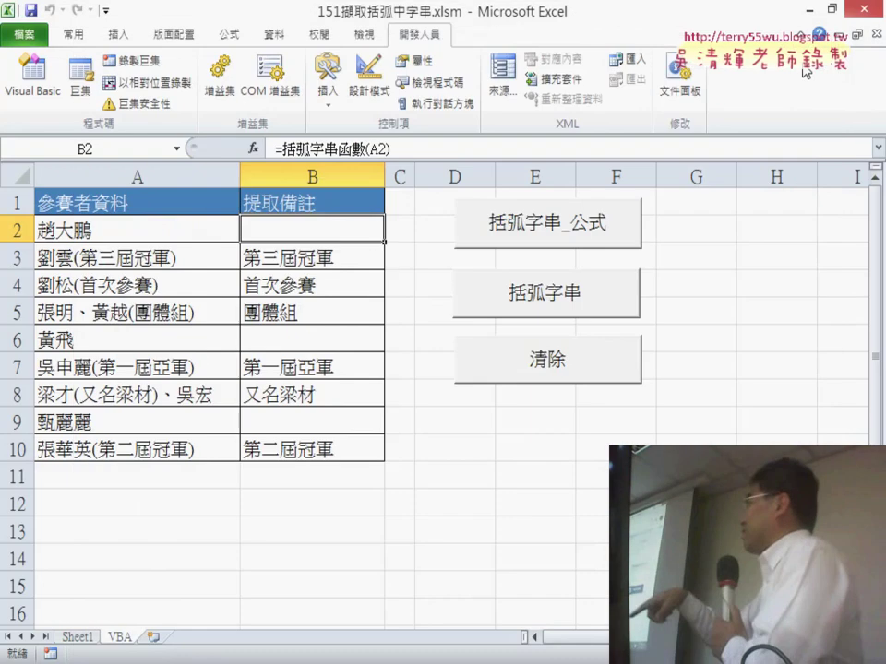
# Close Excel and reopen 151擷取括弧中字串.xlsm to see the macros-disabled warning
pyautogui.click(862, 9)
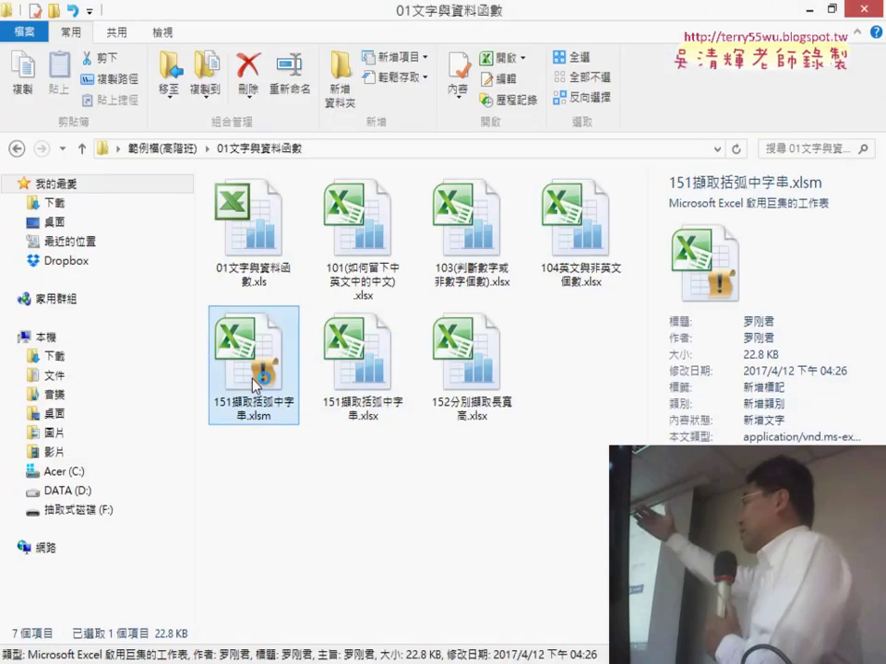
pyautogui.doubleClick(255, 385)
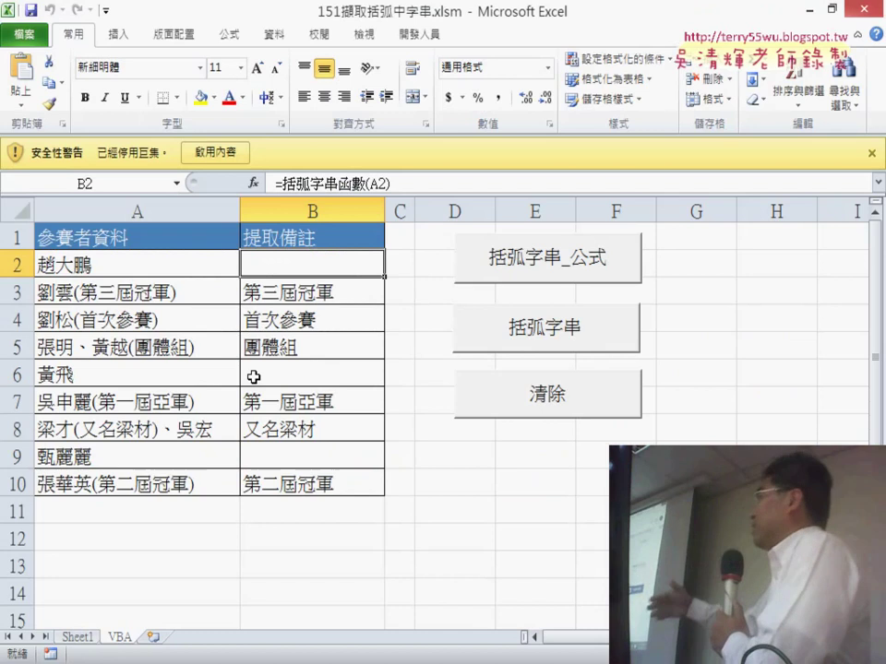
# Enable the workbook's macros with 啟用內容, then close Excel and save the changes
pyautogui.click(218, 157)
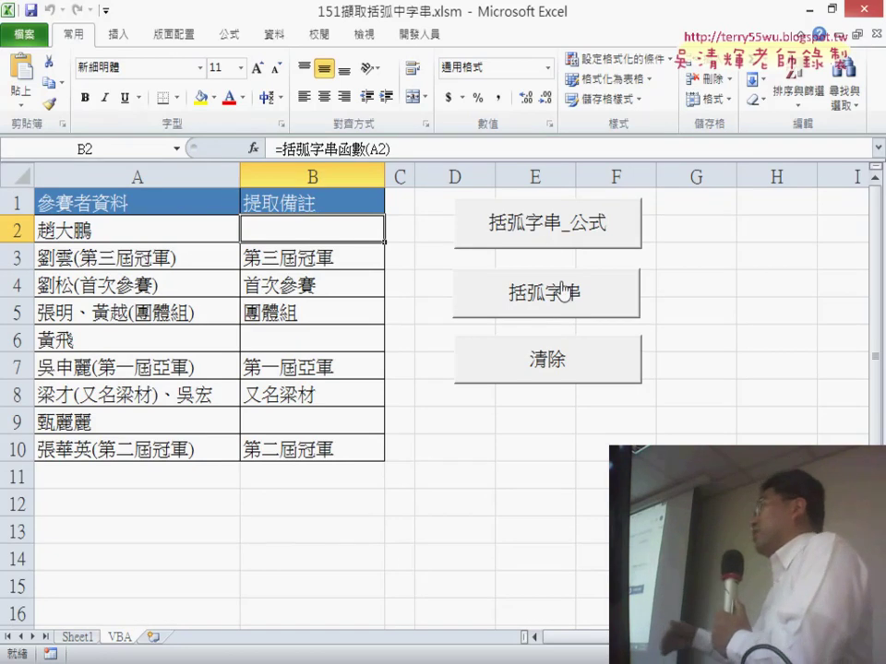
pyautogui.click(867, 9)
pyautogui.click(355, 363)
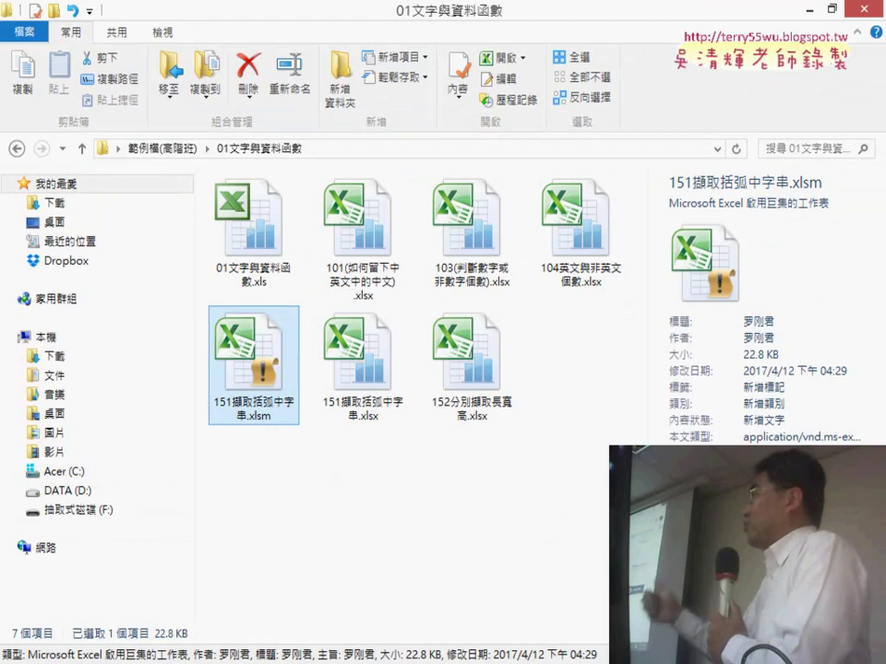
# Browse the 101, 103, 104 and 152 workbooks, minimize Explorer, and close the 152擷取長寬高 Doc
pyautogui.hotkey('alt', 'Tab')
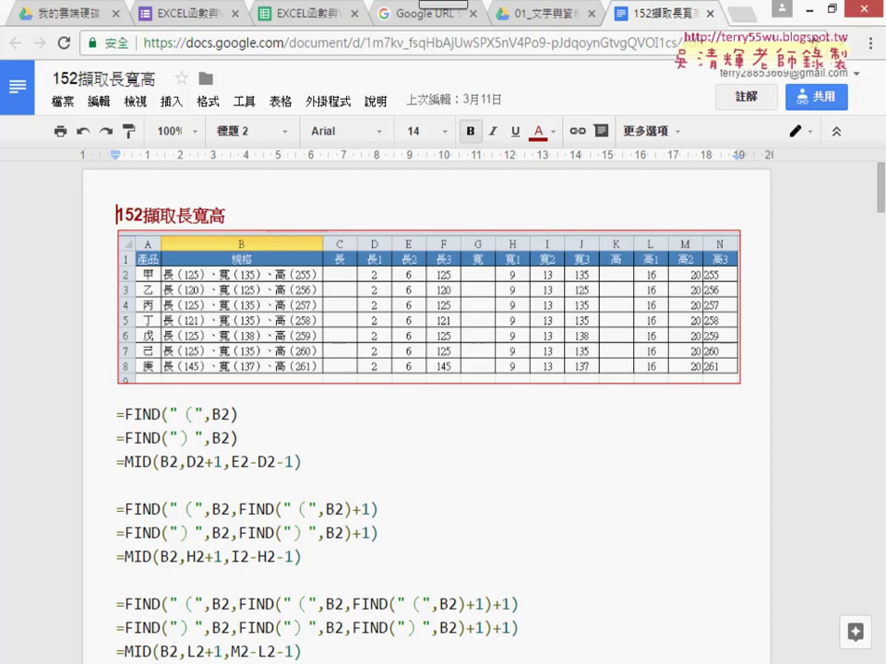
pyautogui.click(452, 593)
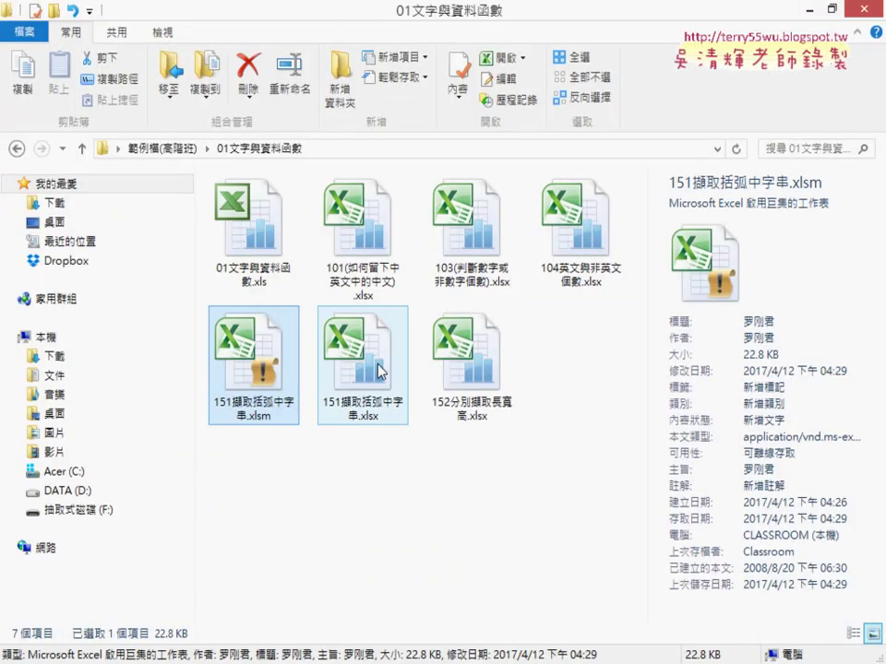
pyautogui.click(364, 230)
pyautogui.click(449, 249)
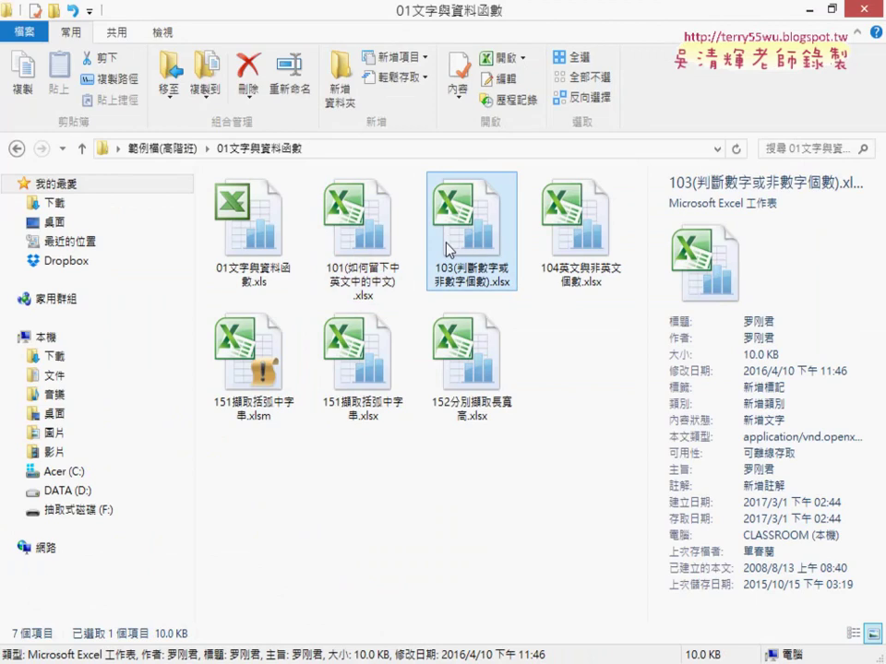
pyautogui.click(559, 212)
pyautogui.click(479, 383)
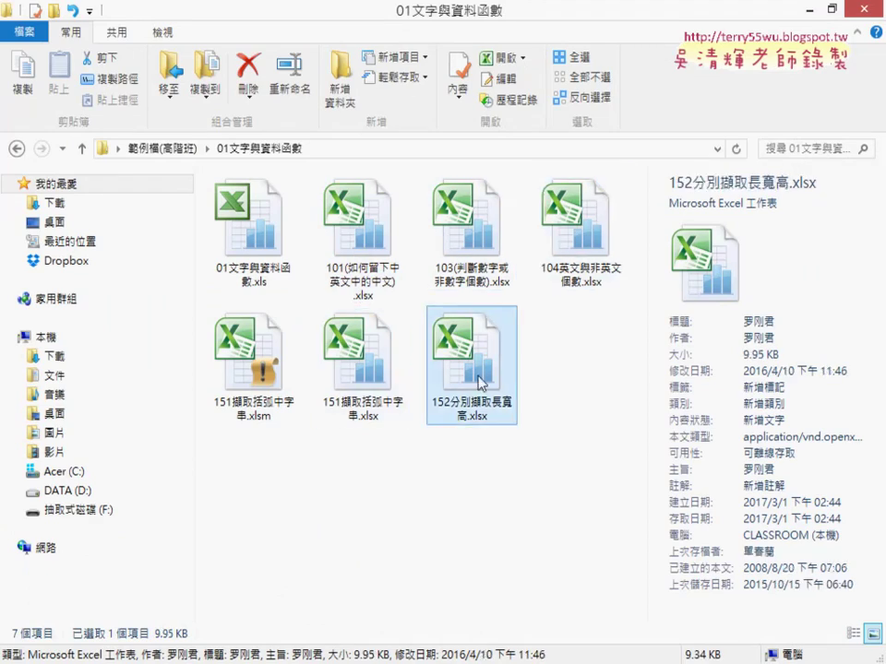
pyautogui.click(808, 9)
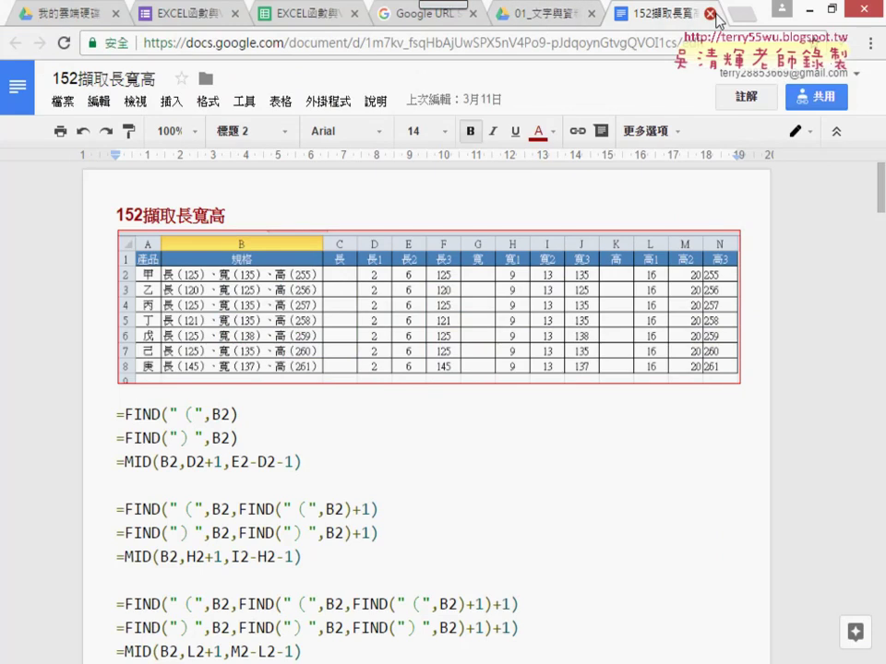
pyautogui.click(710, 14)
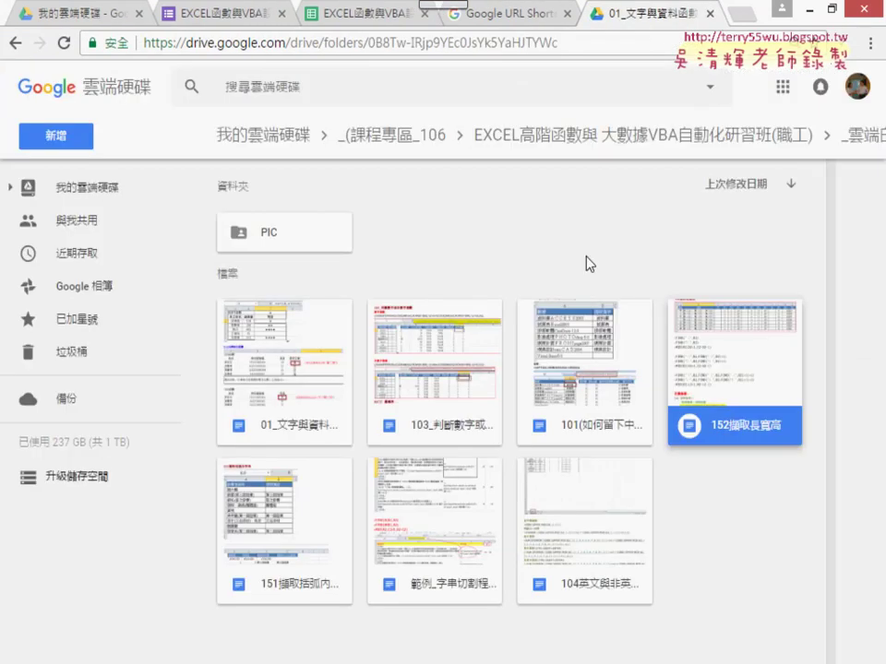